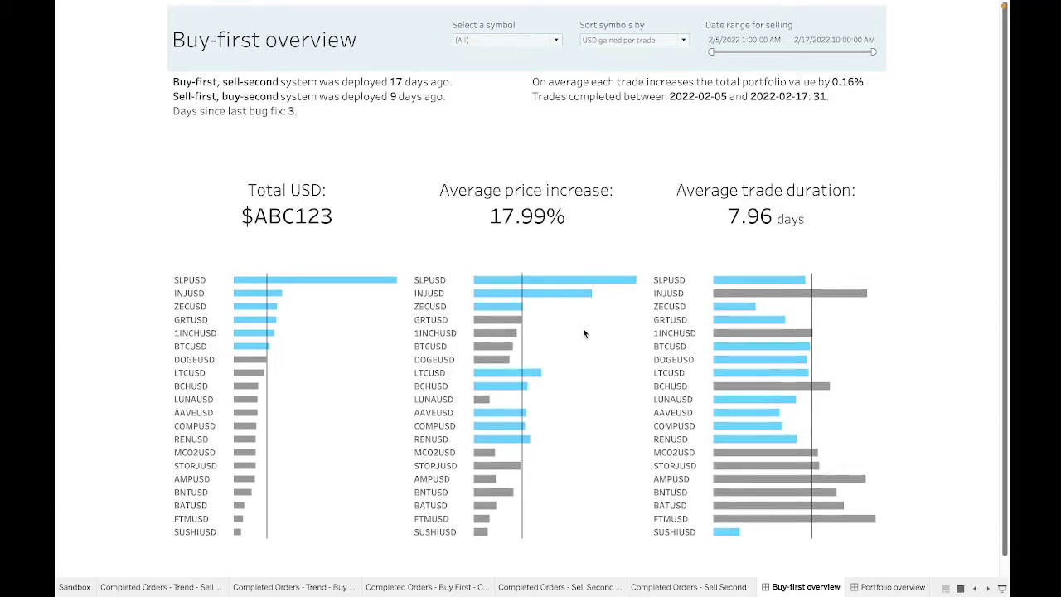
Sort the Buy-first overview's symbol bars by 'Avg price % increase', putting SLPUSD and INJUSD on top
left_click(634, 43)
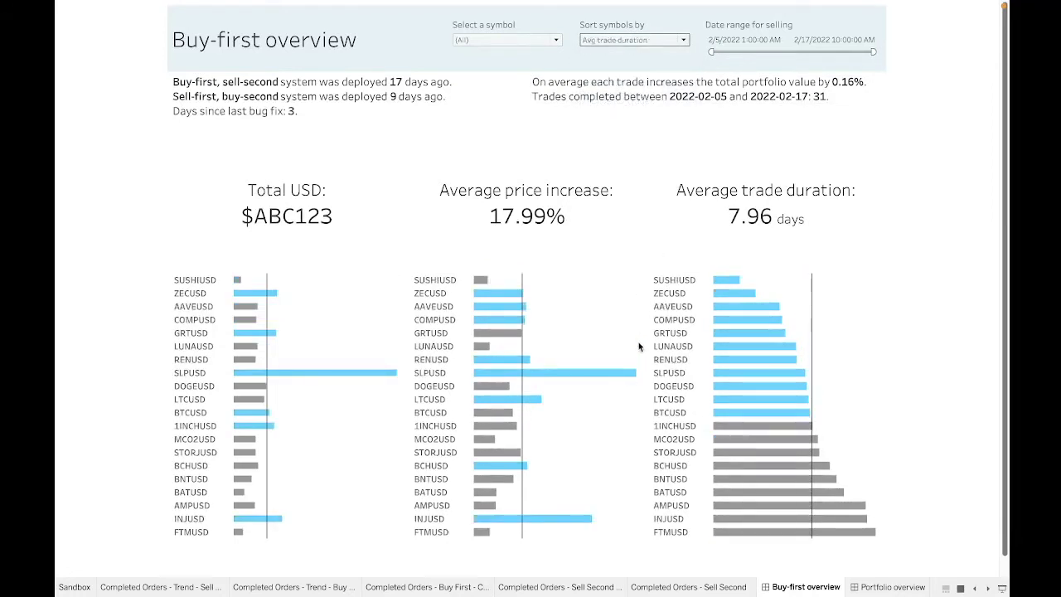
left_click(636, 40)
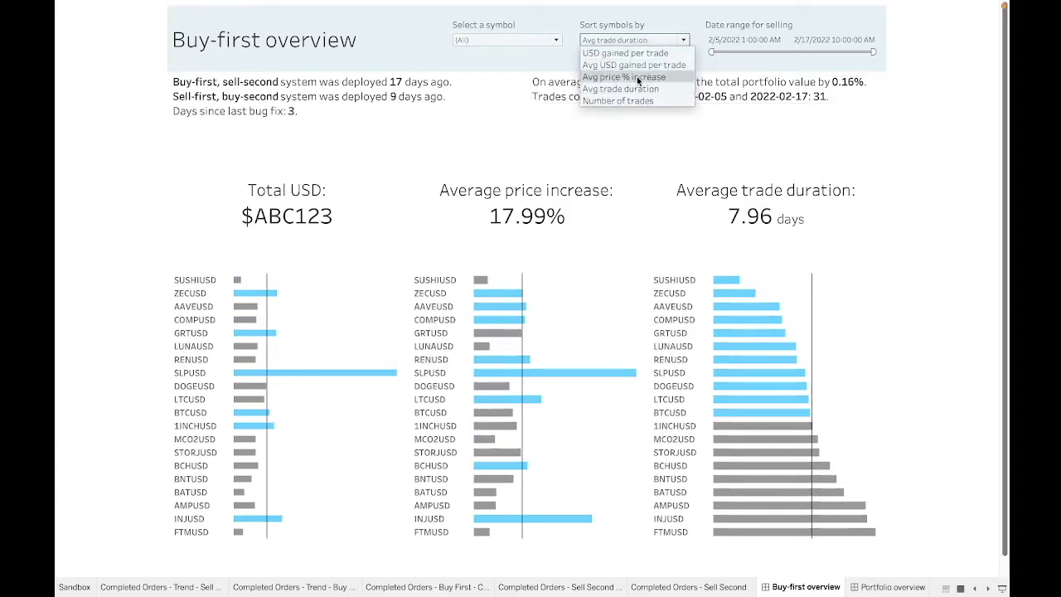
left_click(637, 77)
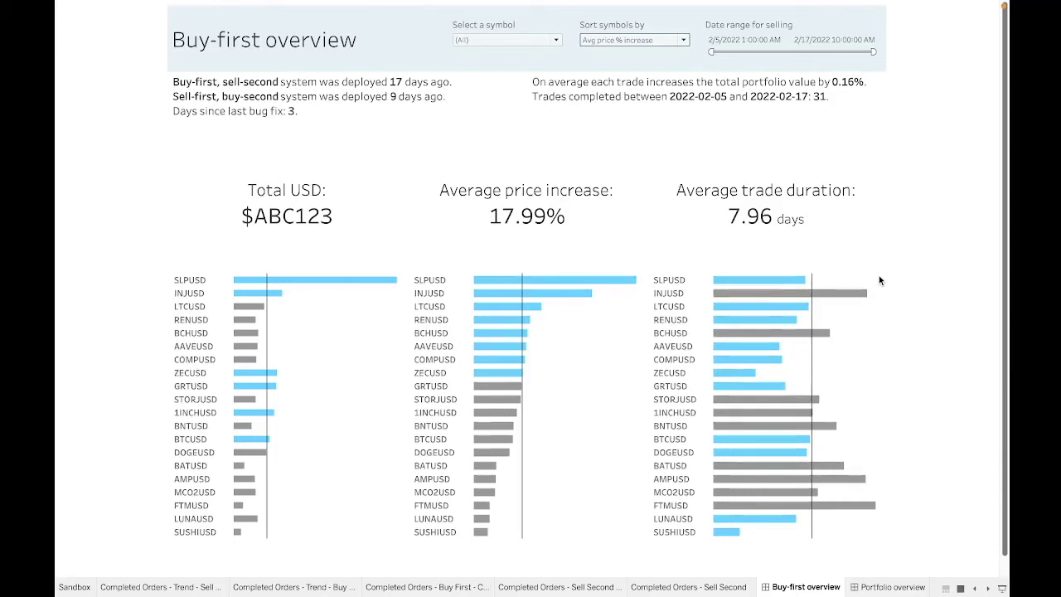
Show the Completed Orders - Sell Second (2) sheet with its 17.99% grand-total price increase
left_click(603, 588)
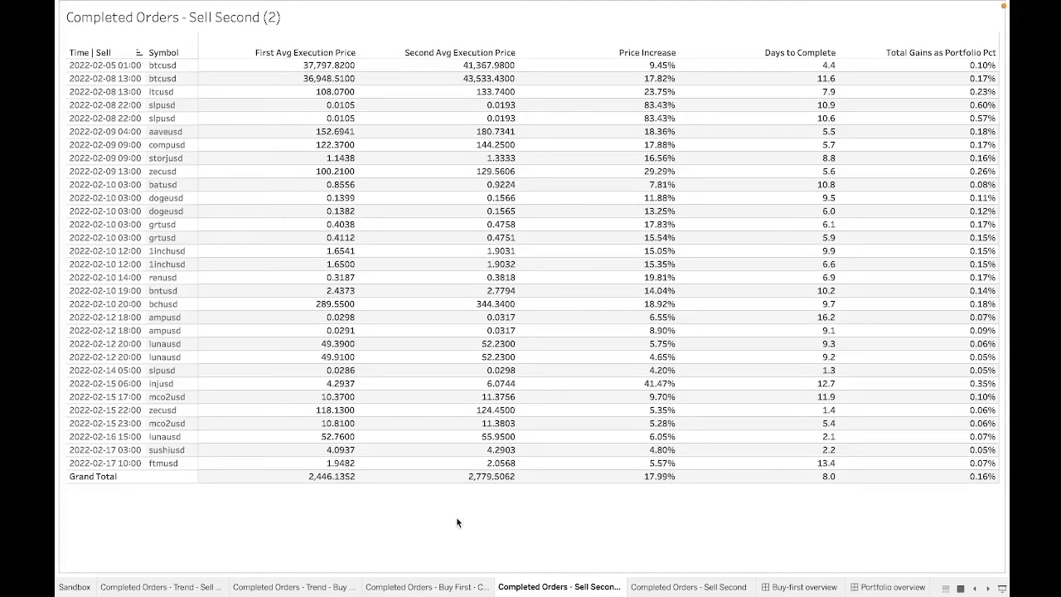
Return to the Buy-first overview dashboard and check its 17.99% average price increase
left_click(804, 586)
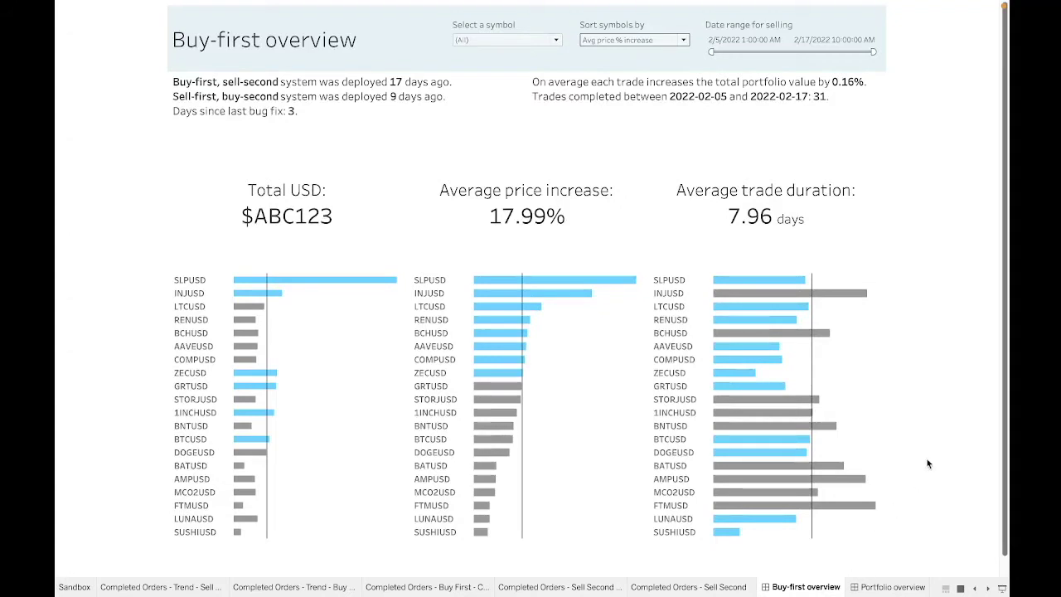